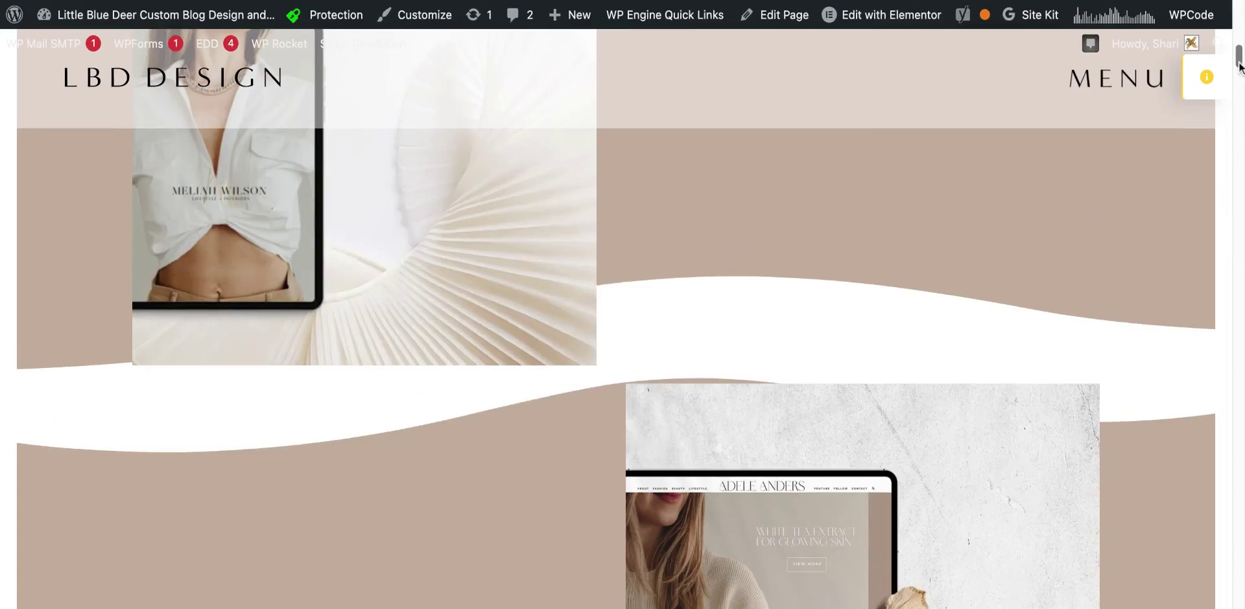
scroll(1239, 65, up, 10)
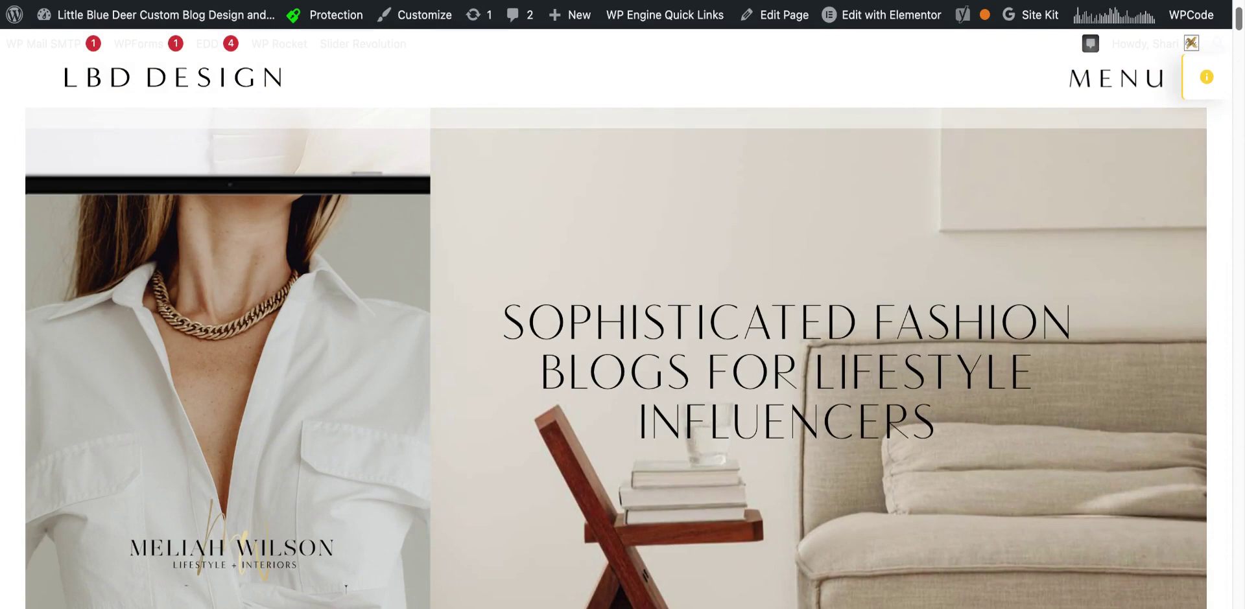
scroll(616, 350, down, 2)
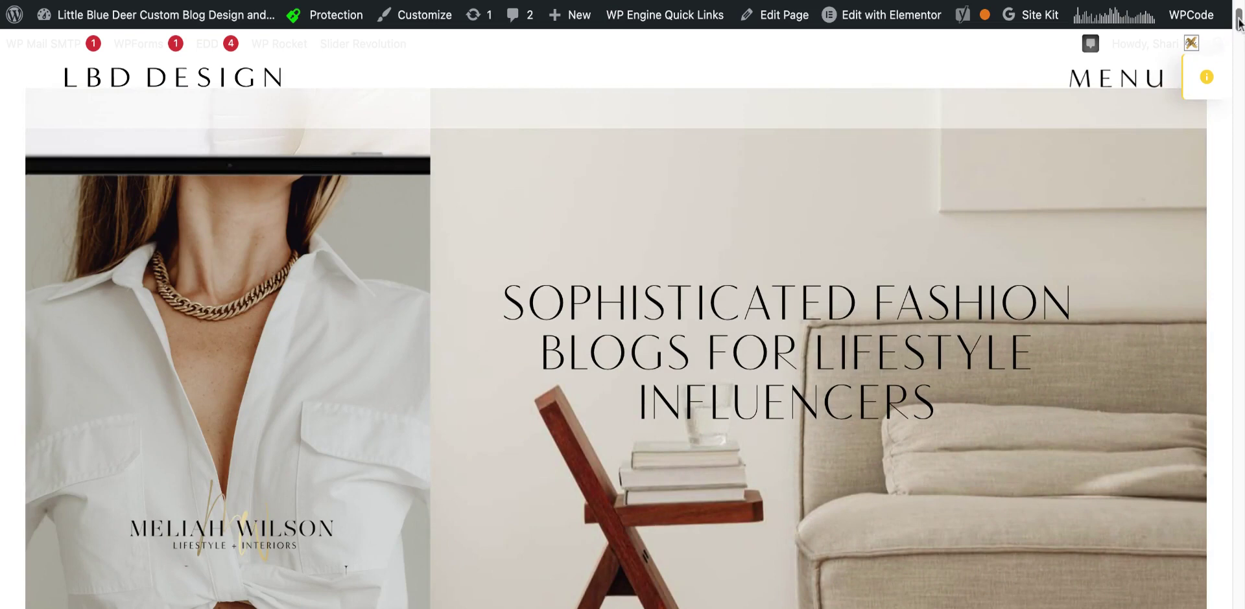
scroll(1239, 22, down, 5)
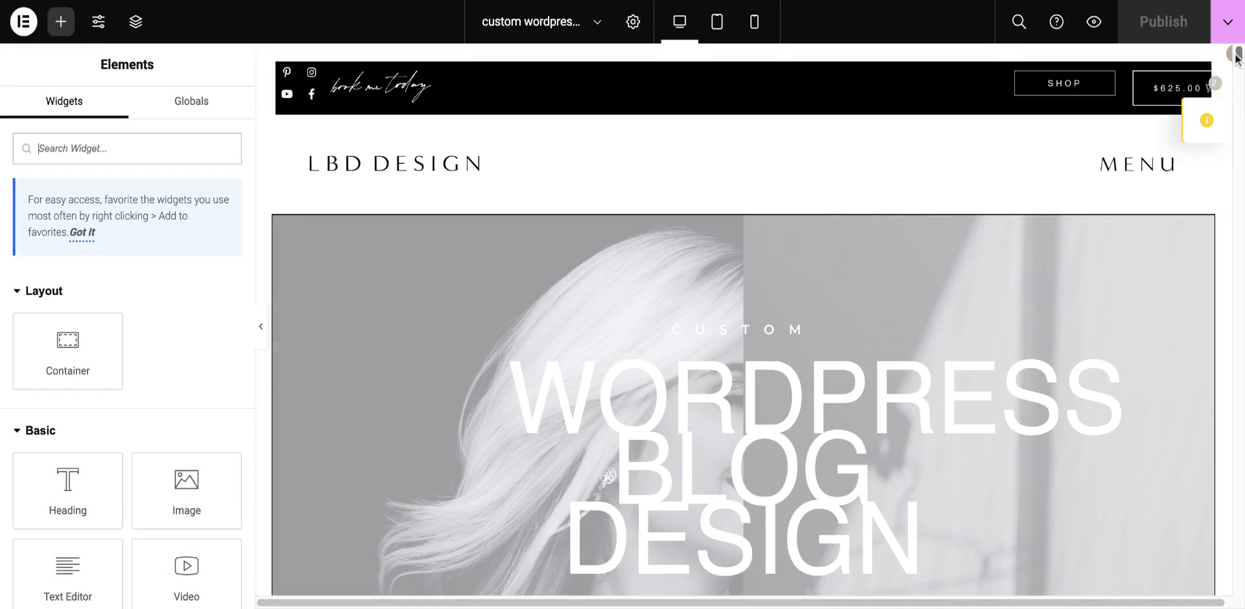
scroll(1234, 55, down, 10)
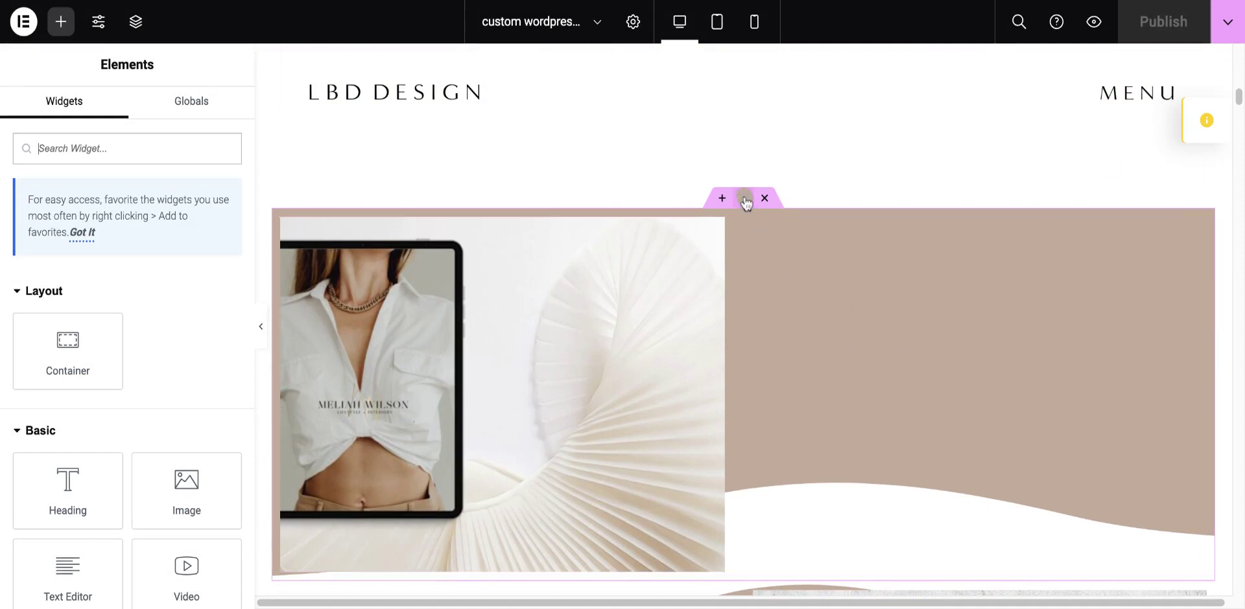
click(721, 199)
click(724, 201)
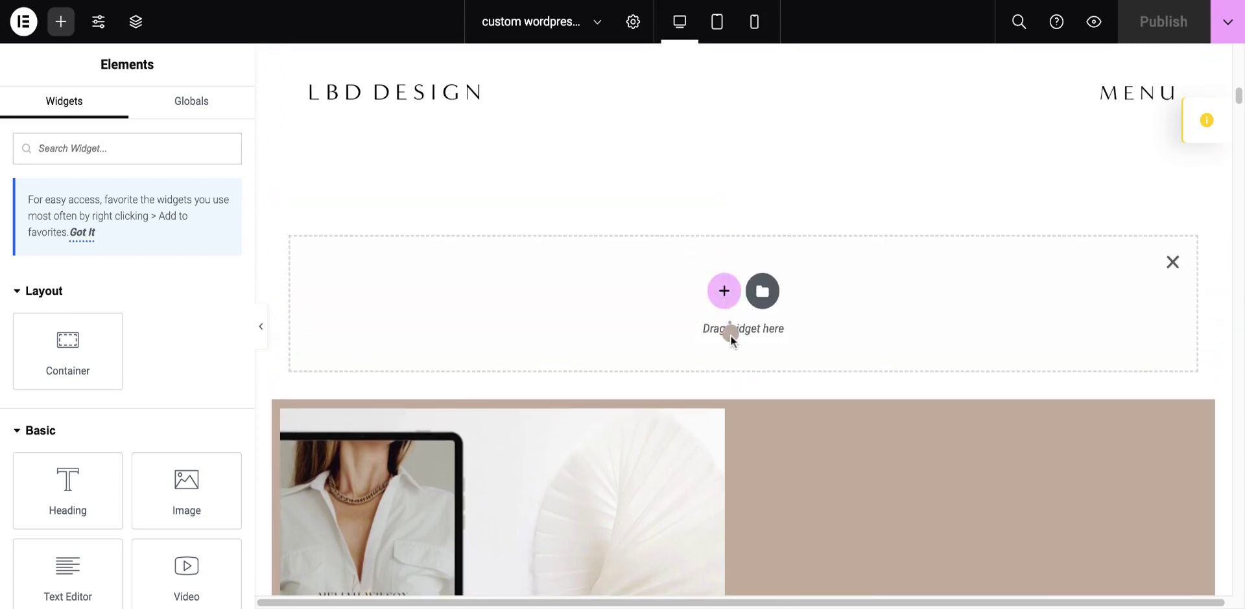
click(728, 299)
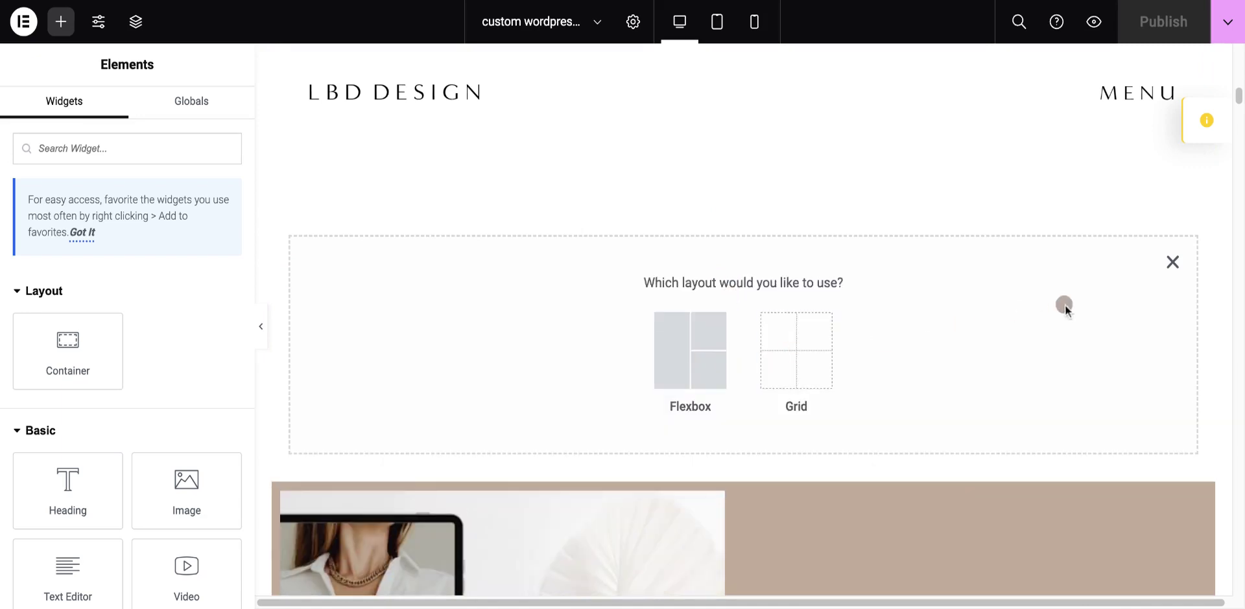
click(1174, 260)
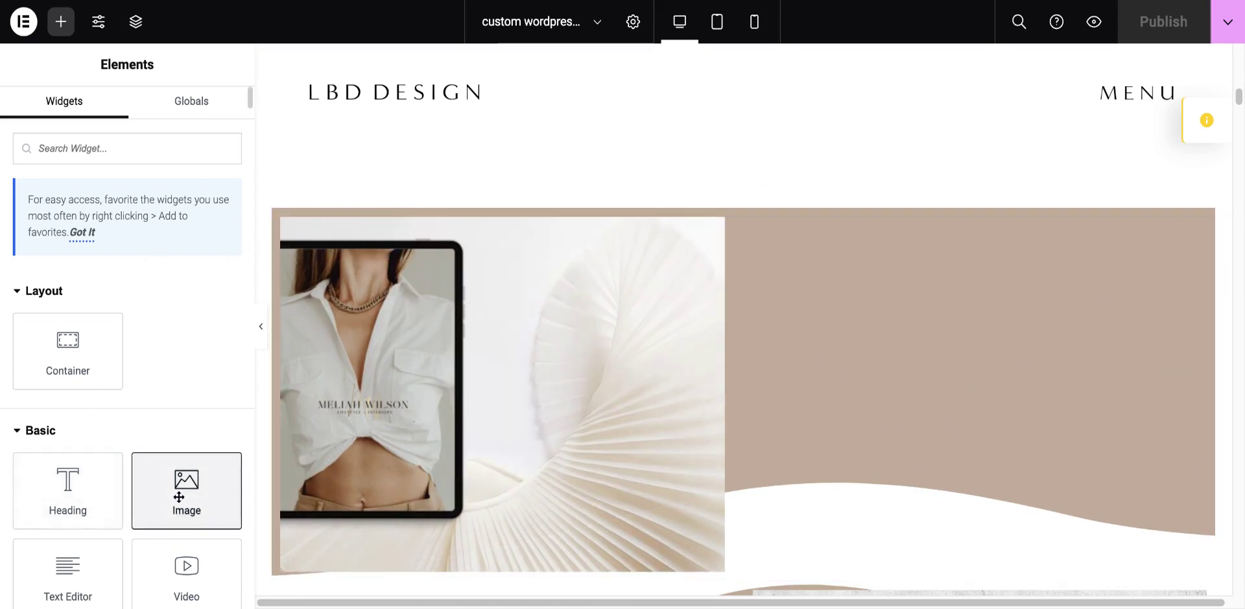
Place an Image widget above the tablet mock-up in the first tan container and delete it again.
drag(186, 491, 493, 233)
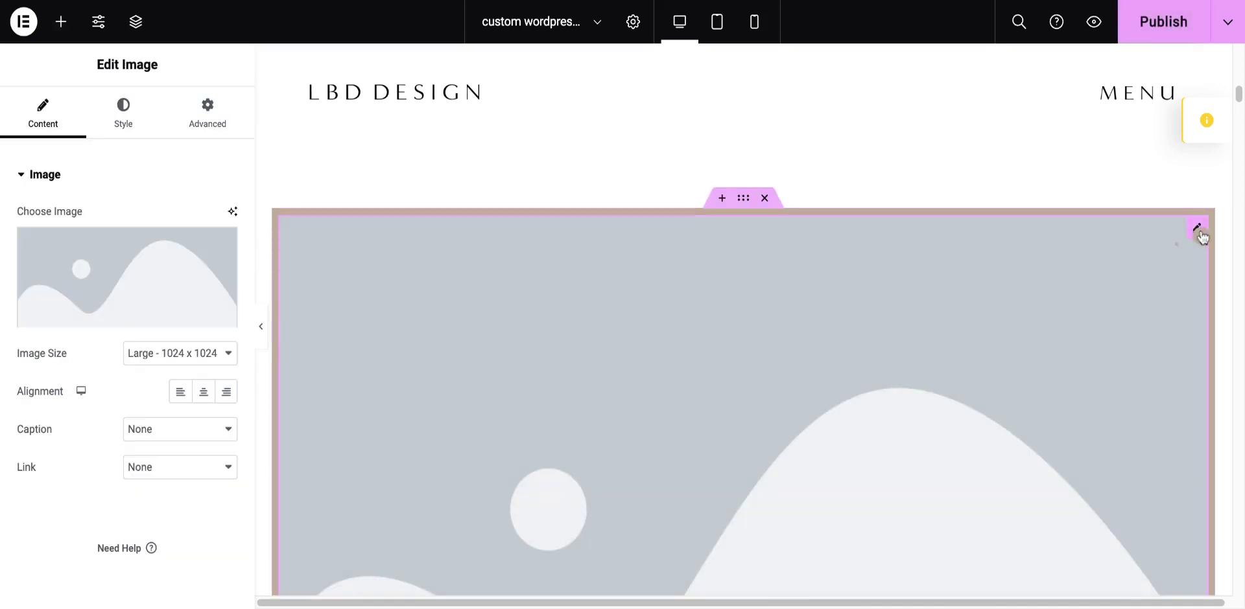
right_click(1201, 235)
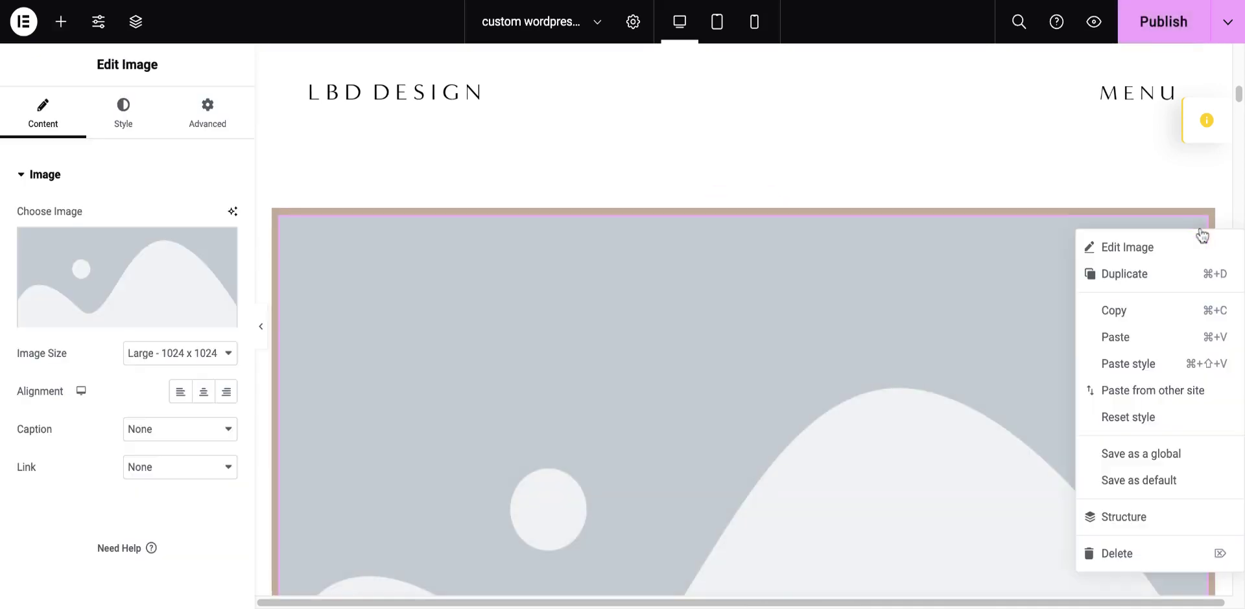
click(1130, 555)
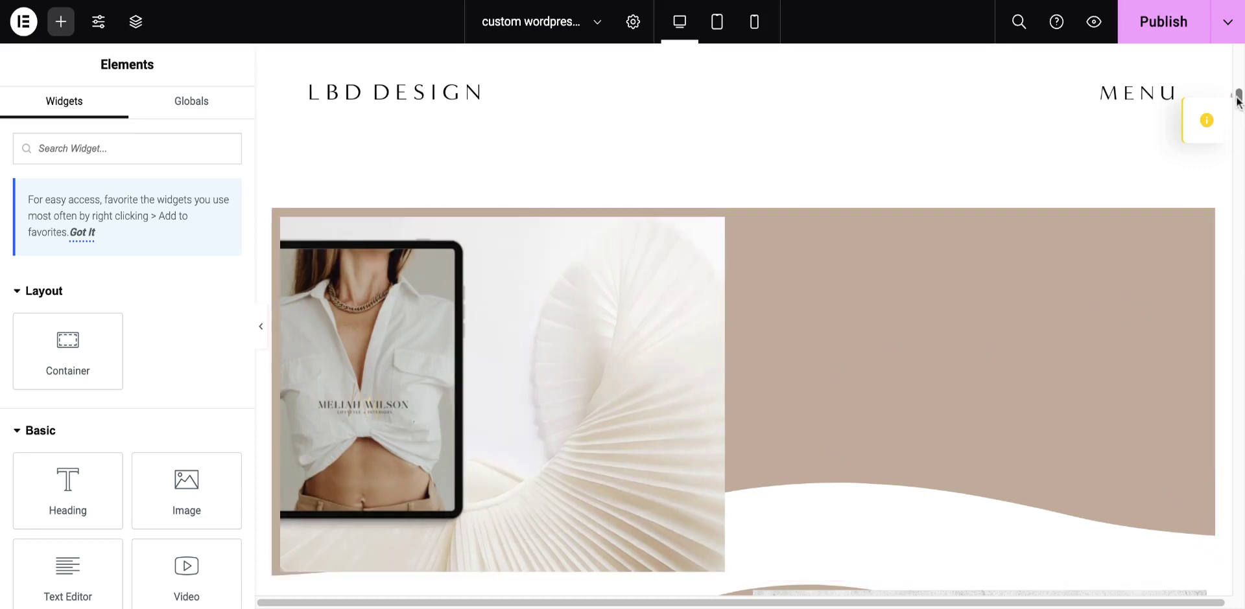
Examine the background style settings of the first and second tan containers.
drag(1238, 100, 1236, 111)
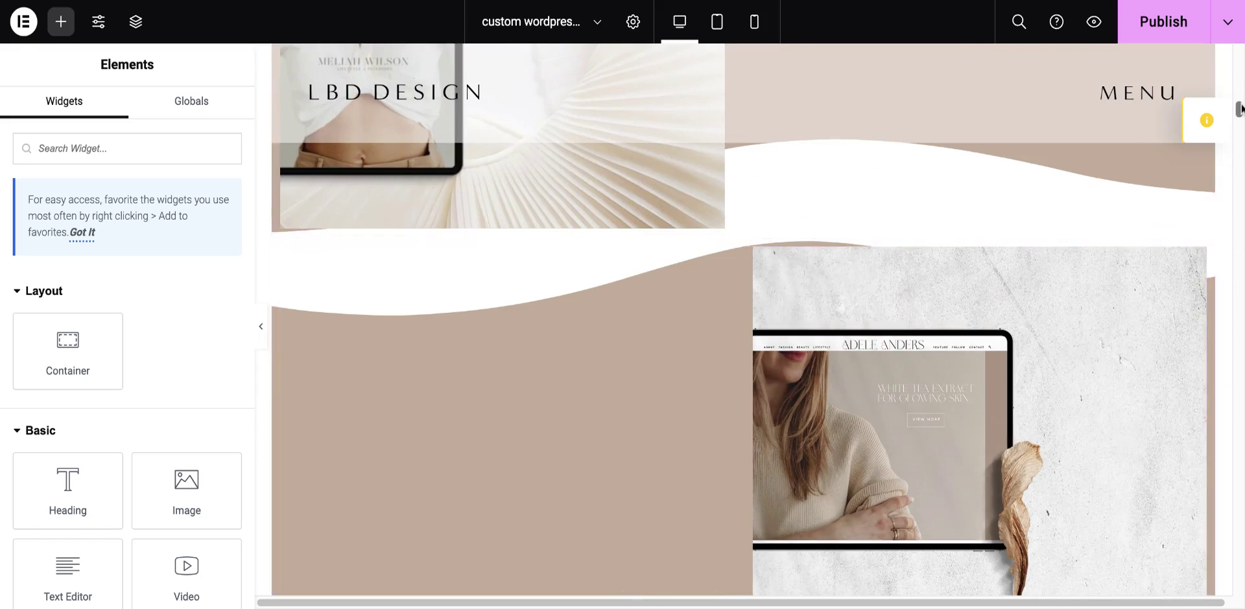
drag(1240, 108, 1239, 97)
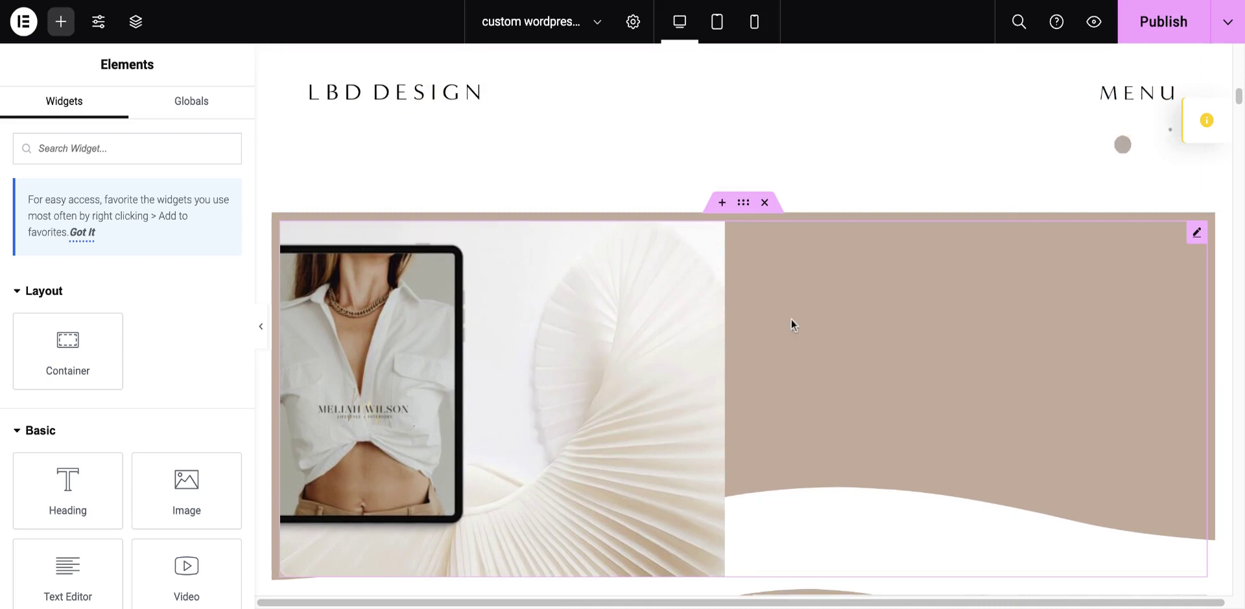
click(746, 206)
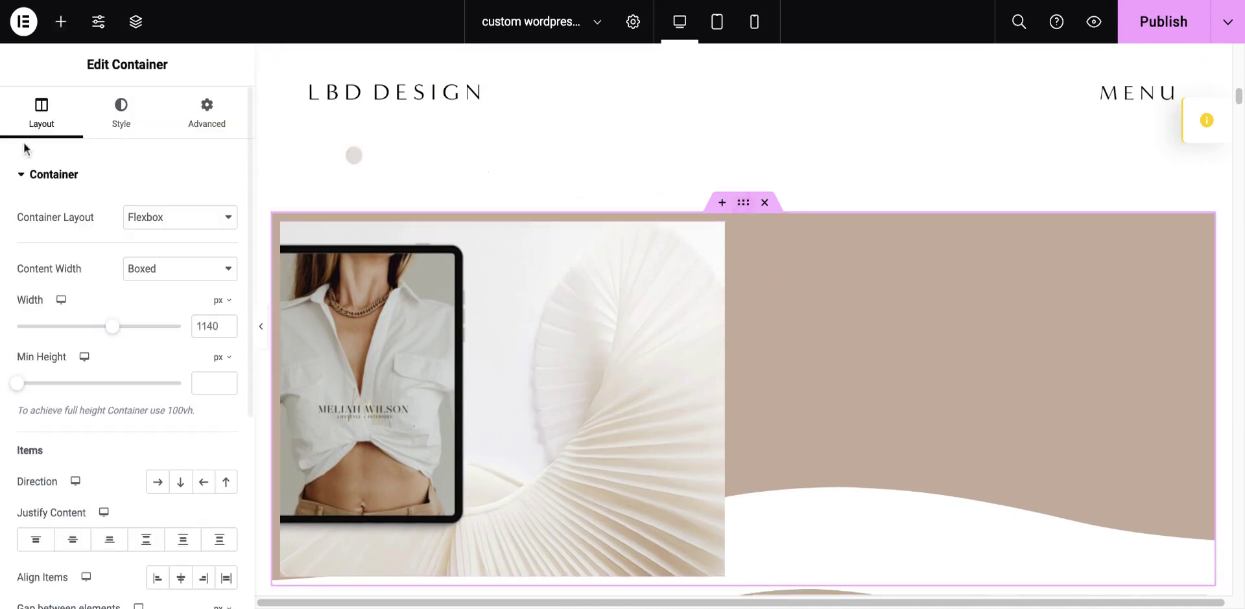
click(118, 121)
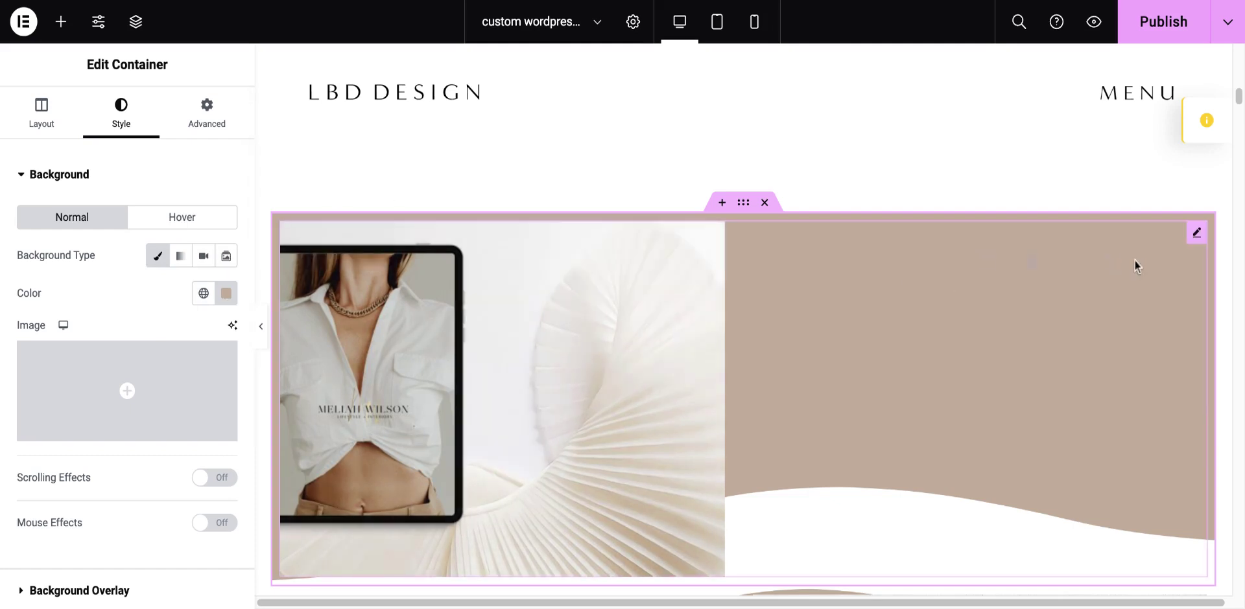
drag(1238, 104, 1239, 107)
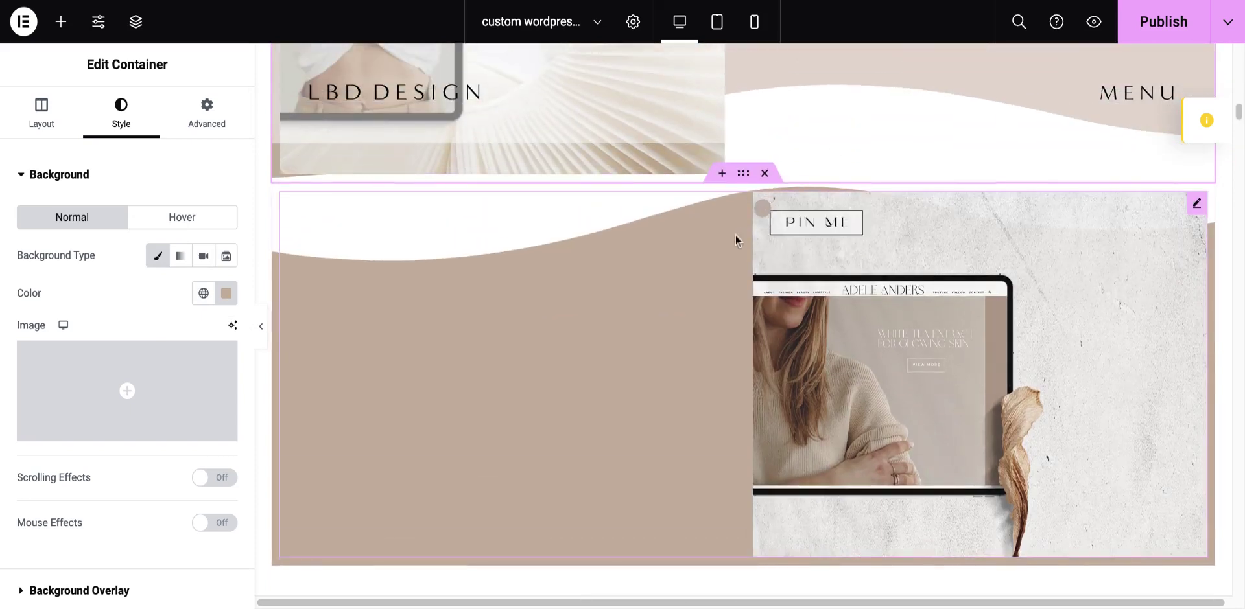
click(744, 173)
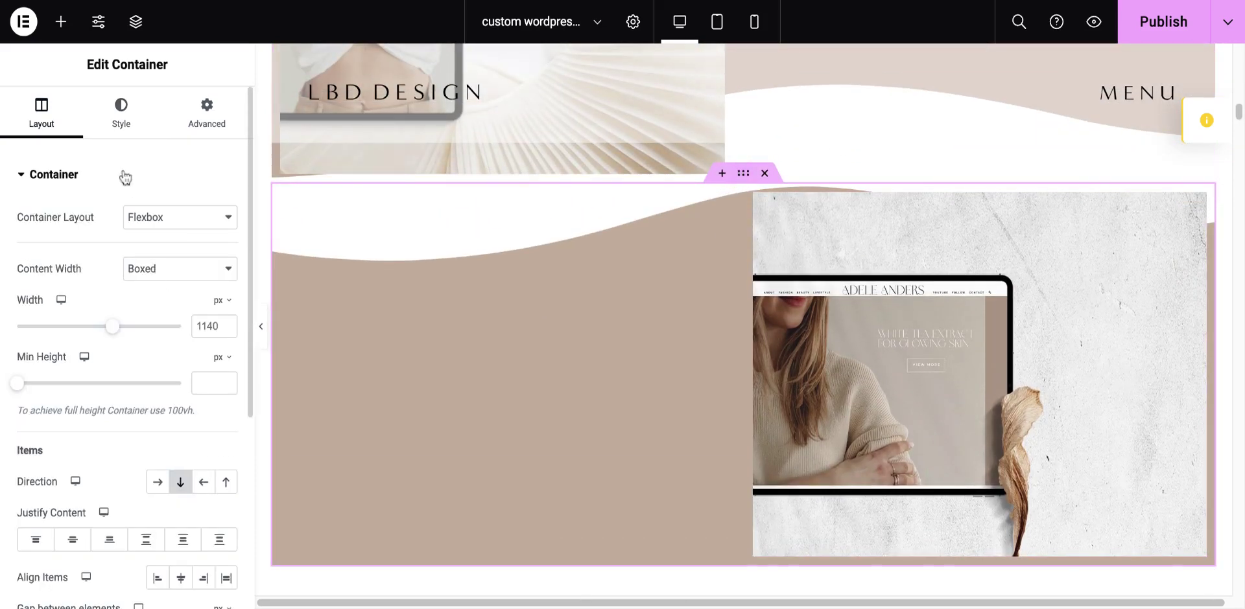
click(124, 112)
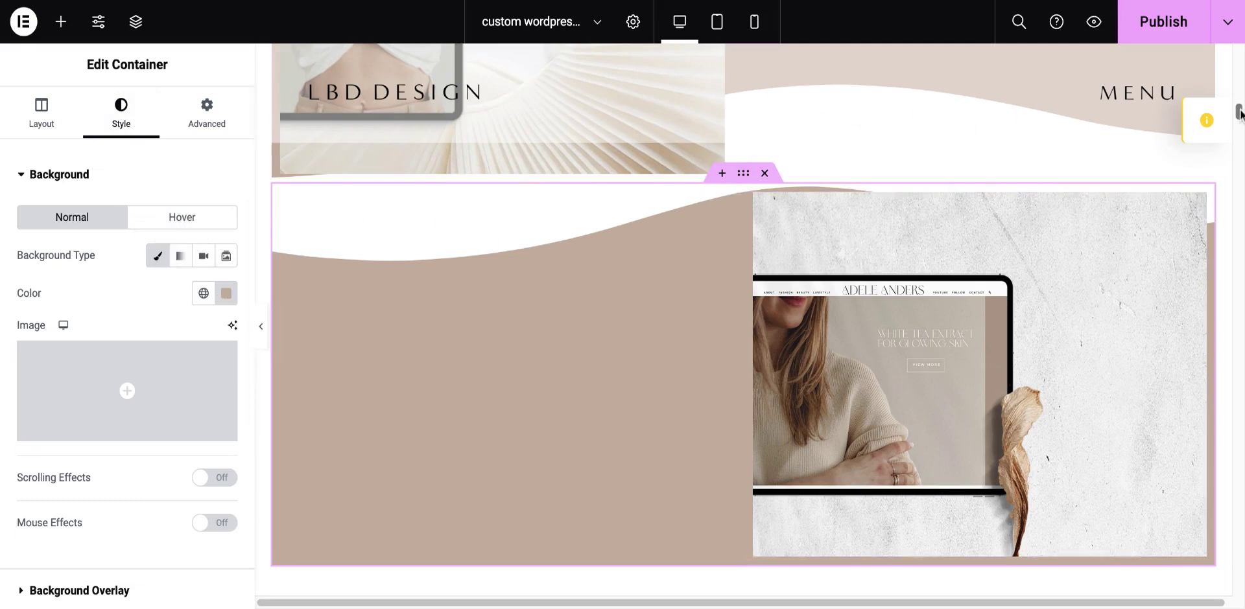
Set the width of the bottom Waves shape divider on the first tan container to 114.
scroll(1239, 113, up, 5)
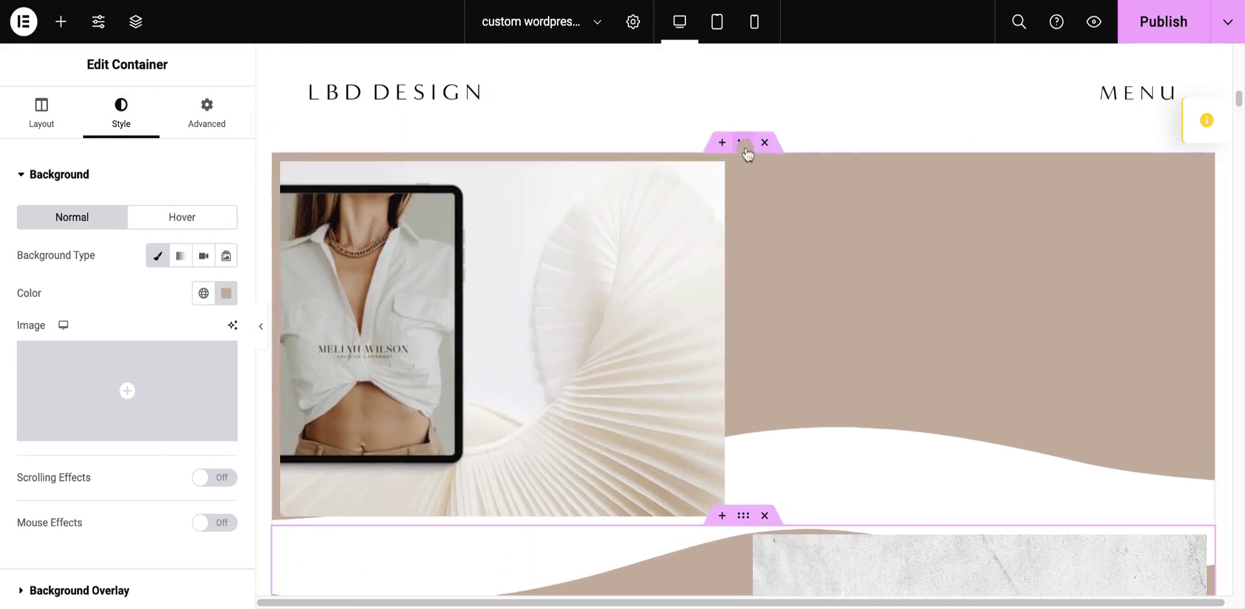
click(744, 147)
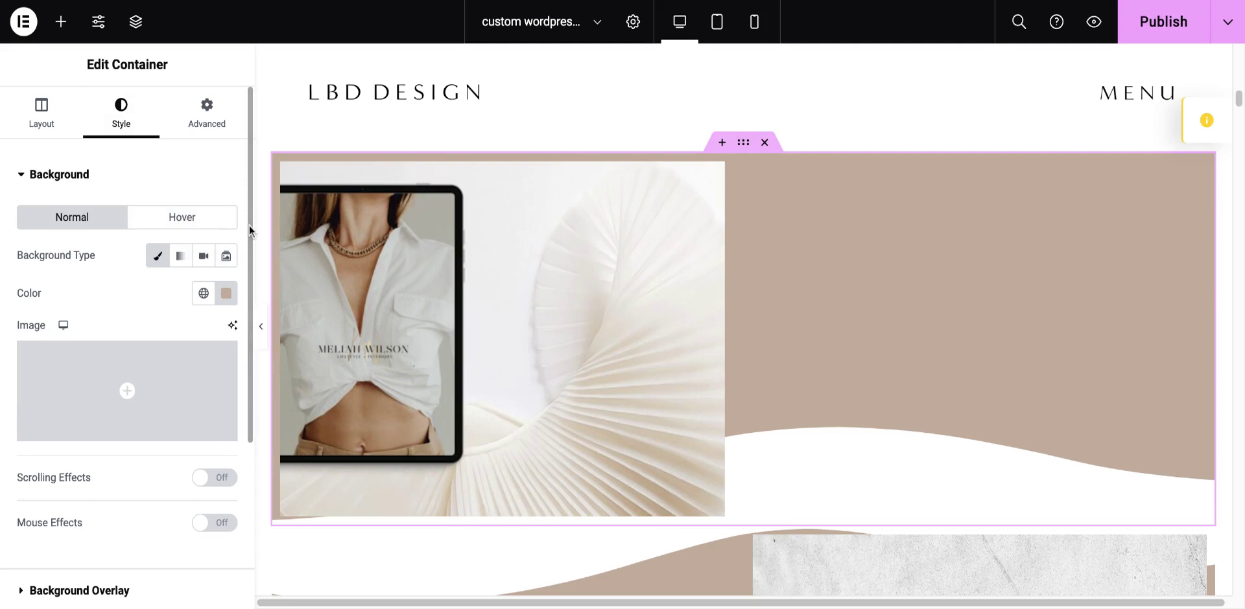
scroll(249, 225, down, 3)
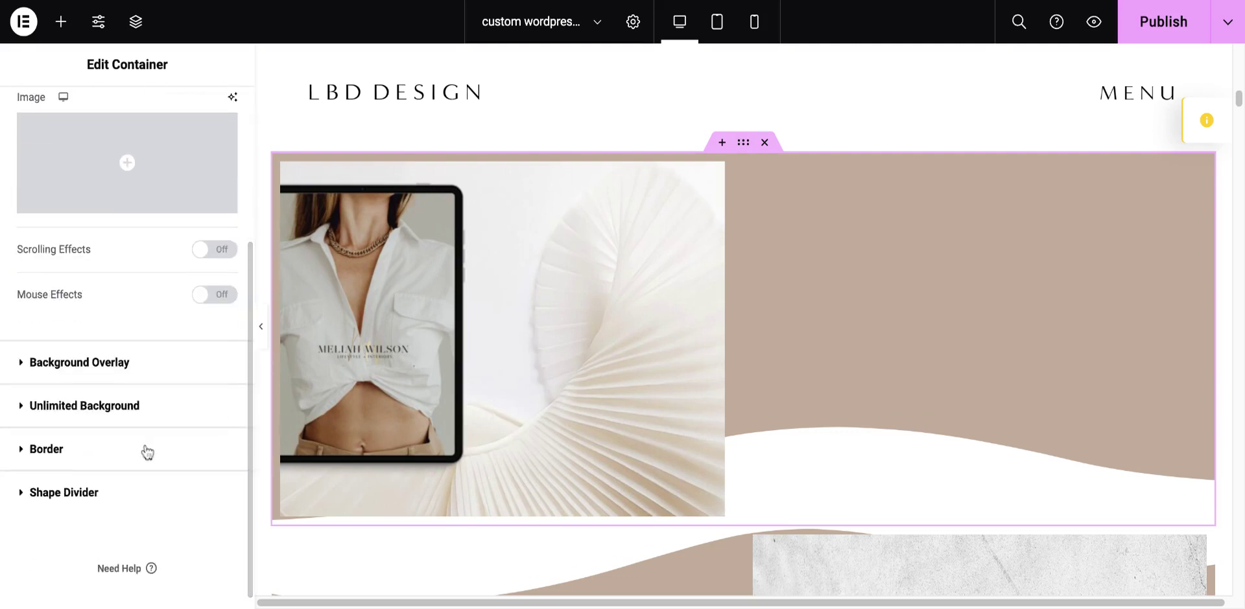
click(135, 498)
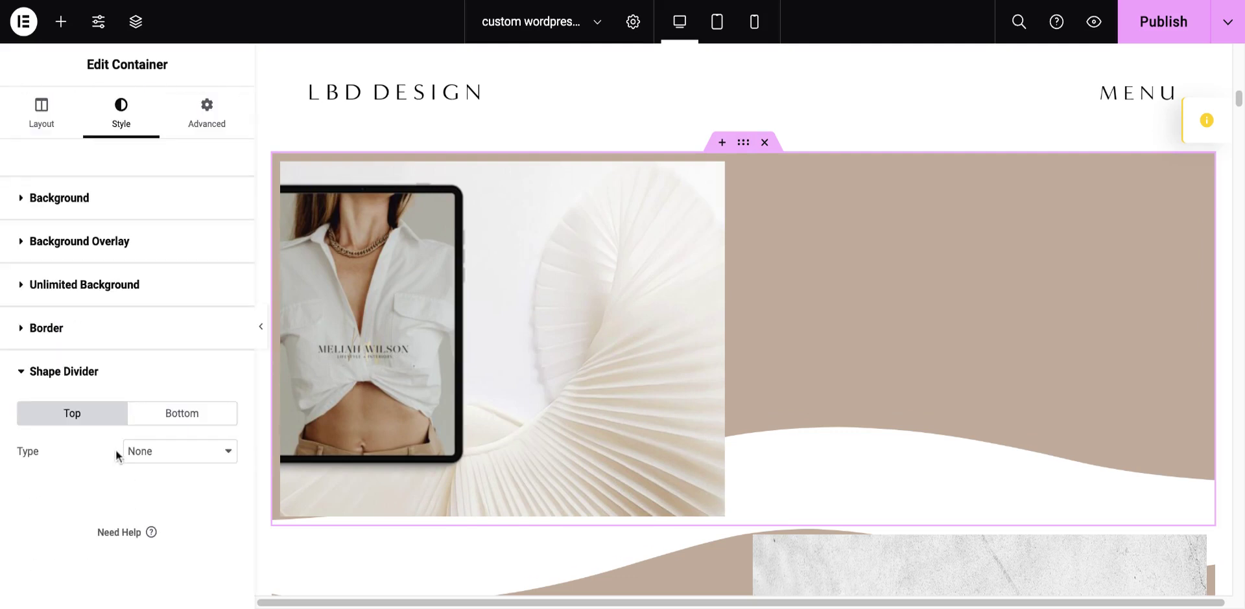
click(159, 420)
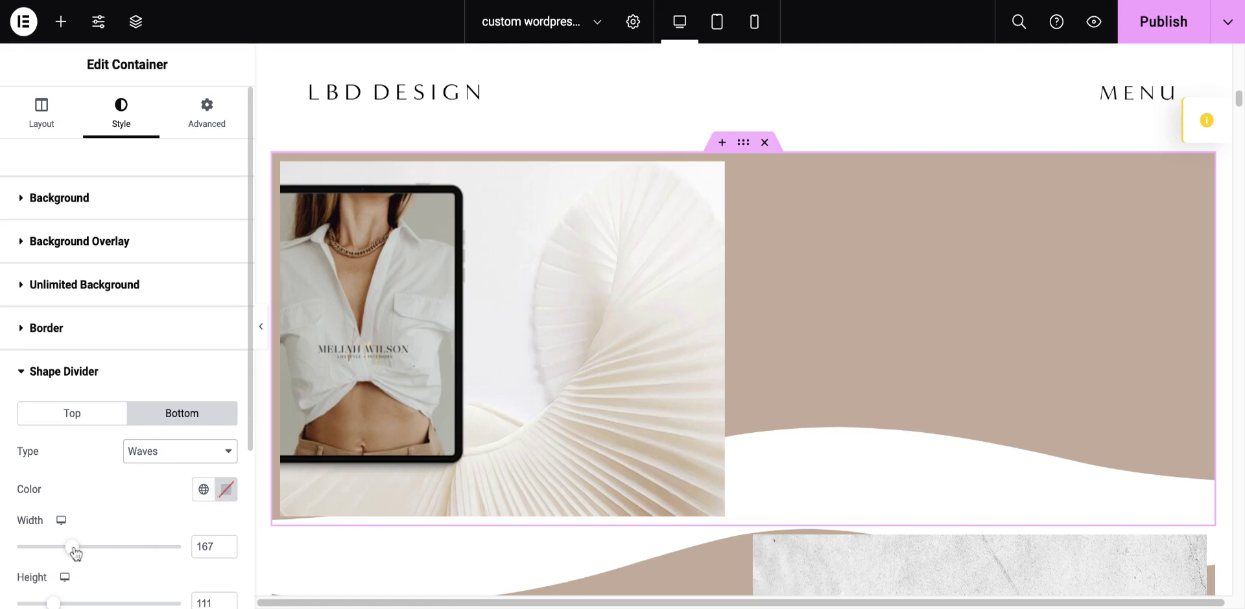
drag(73, 549, 28, 547)
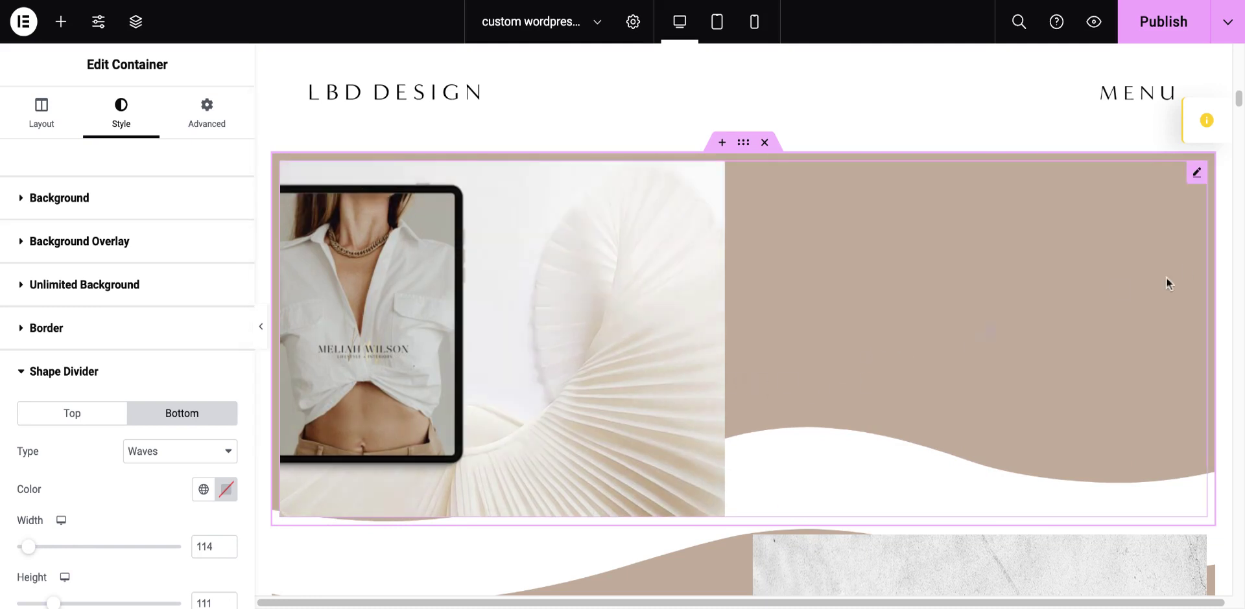
Set the width of the top Waves shape divider on the second tan container to 132.
scroll(1239, 101, down, 3)
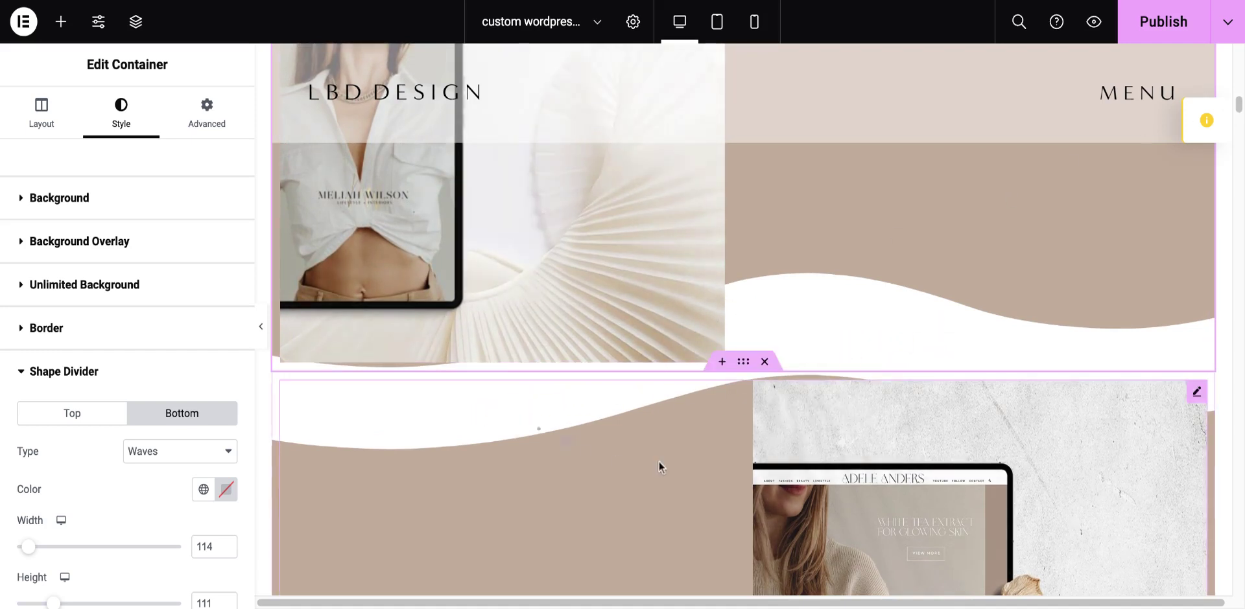
mouse_move(787, 428)
click(745, 362)
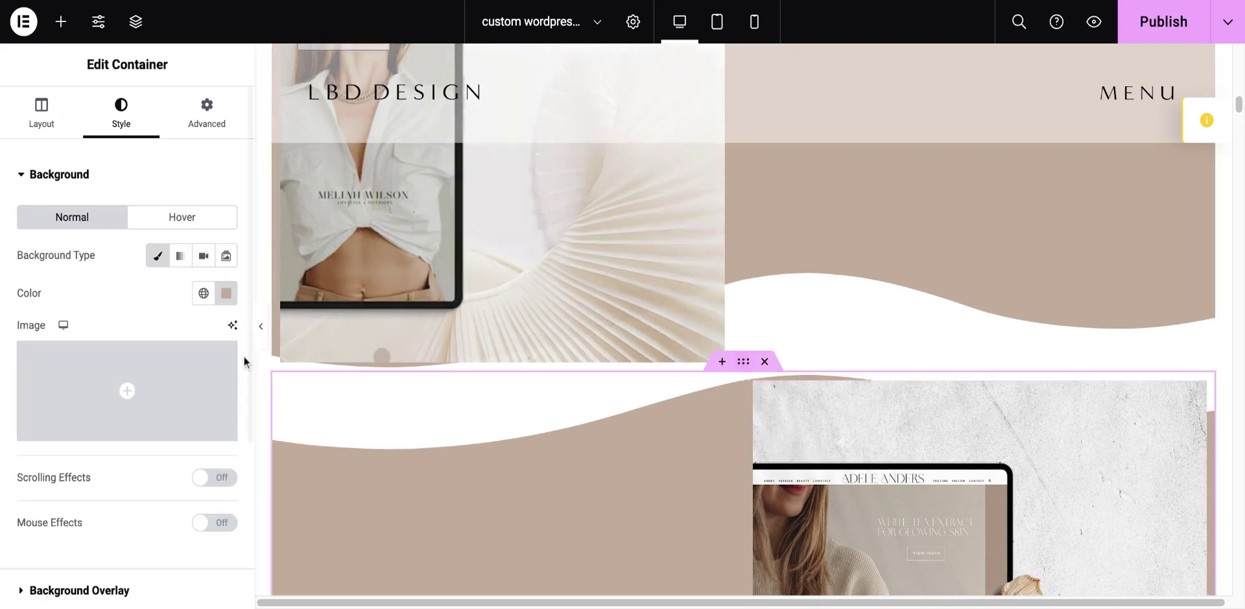
scroll(248, 314, down, 3)
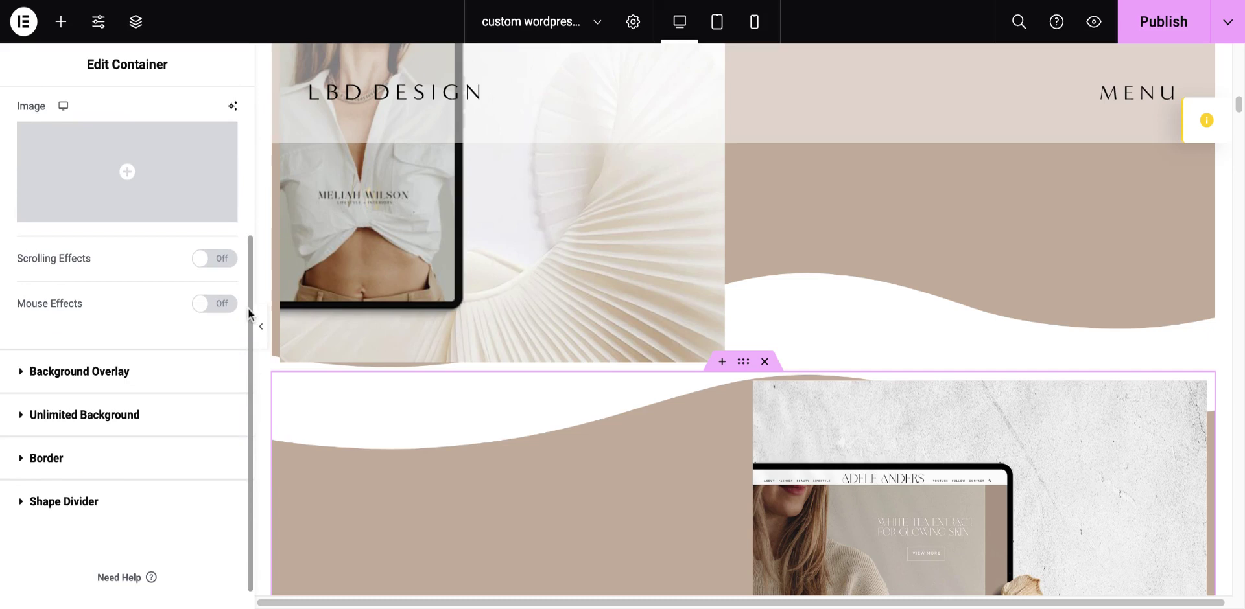
click(148, 500)
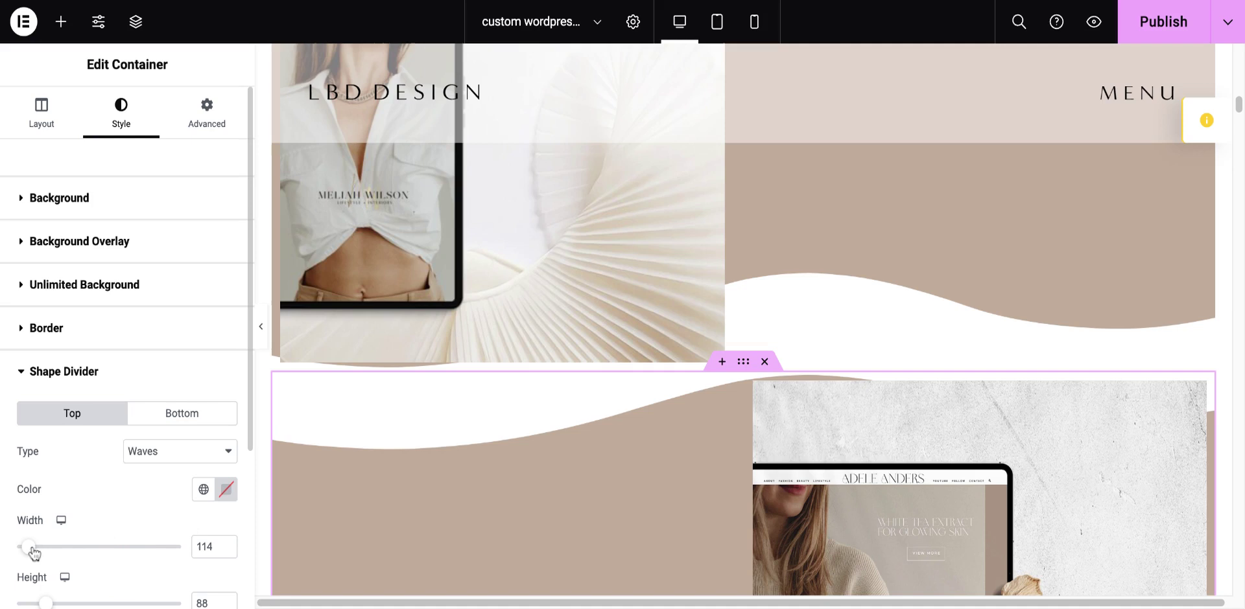
drag(34, 552, 17, 548)
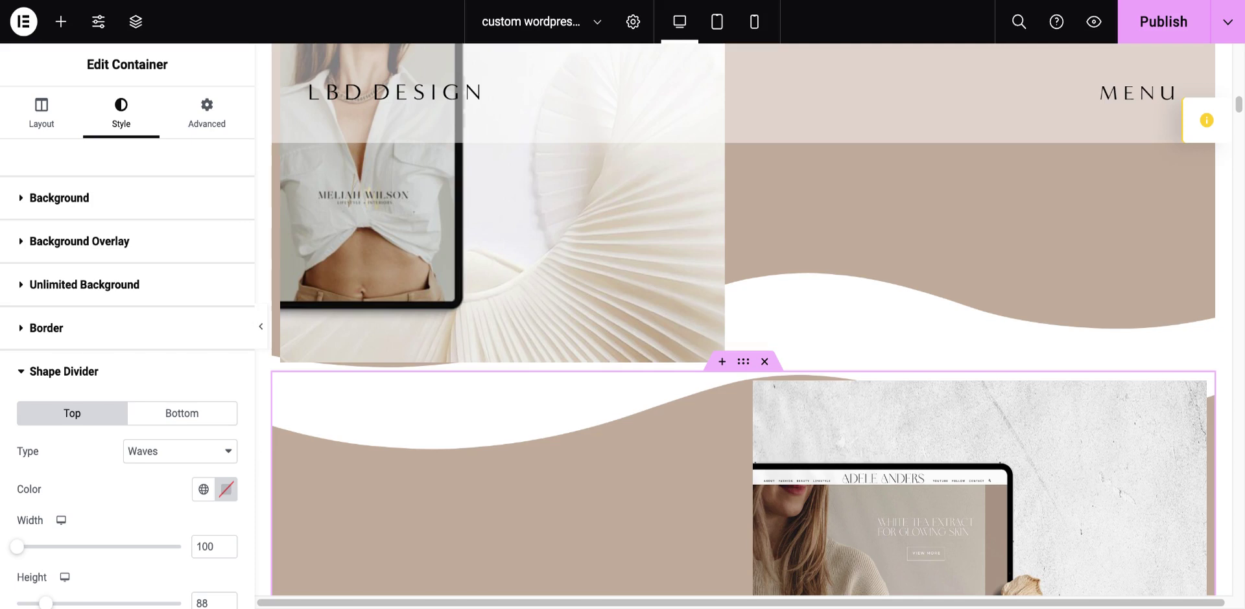
drag(16, 547, 43, 547)
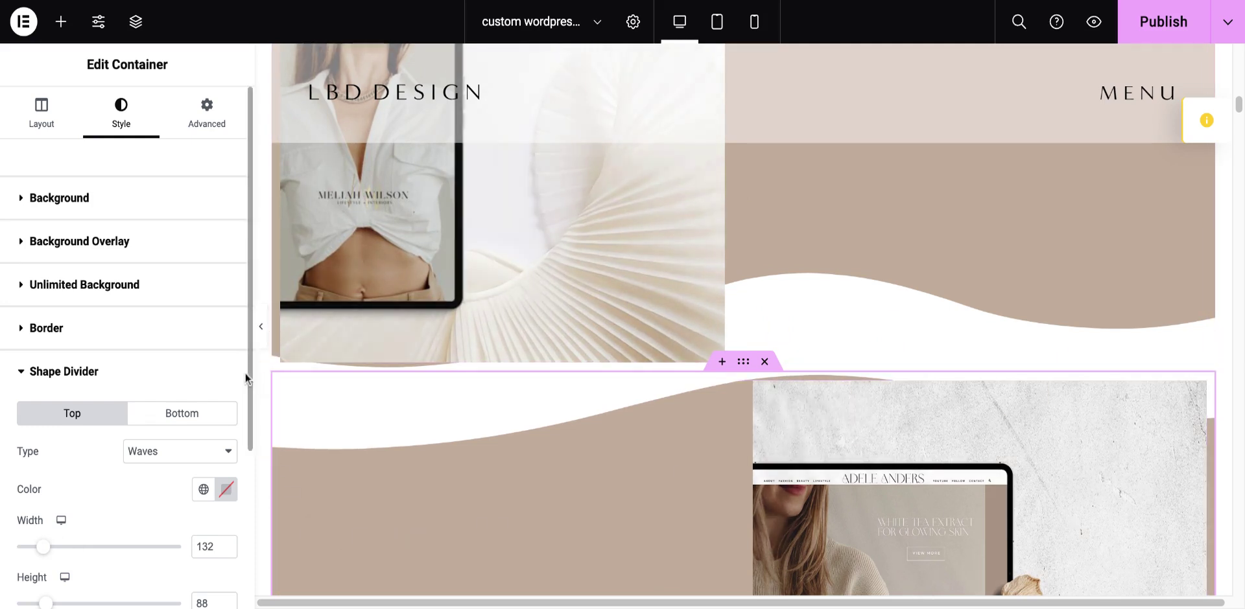
Try the second container's top divider with Flip off and with Invert on, restoring each option to its original setting.
scroll(248, 371, down, 3)
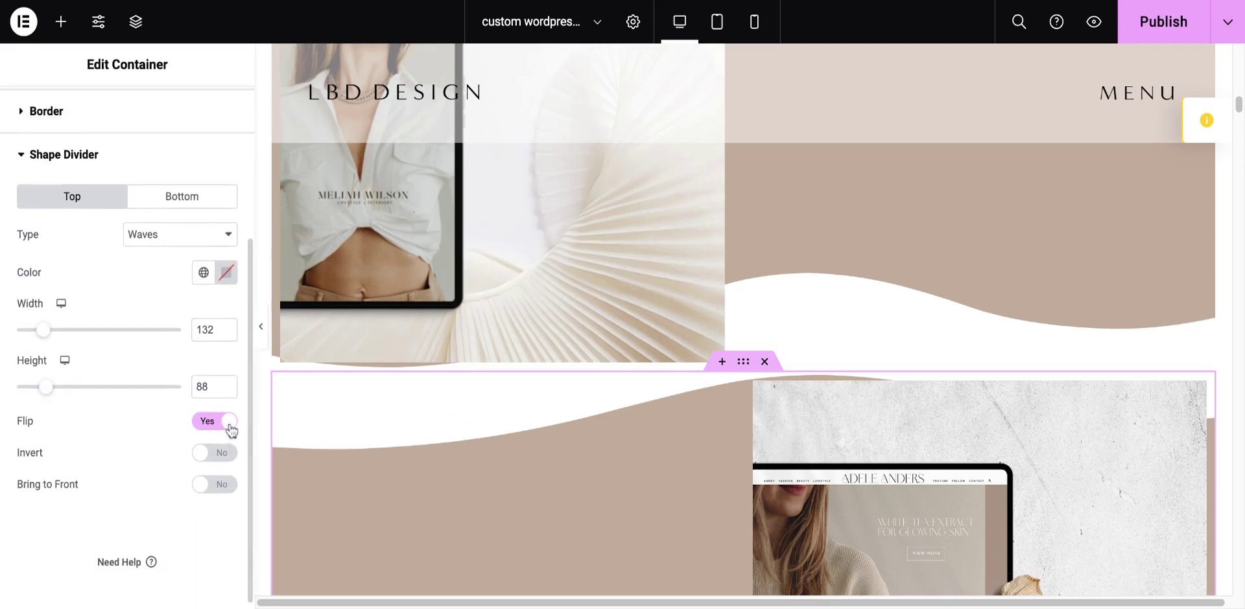
click(230, 422)
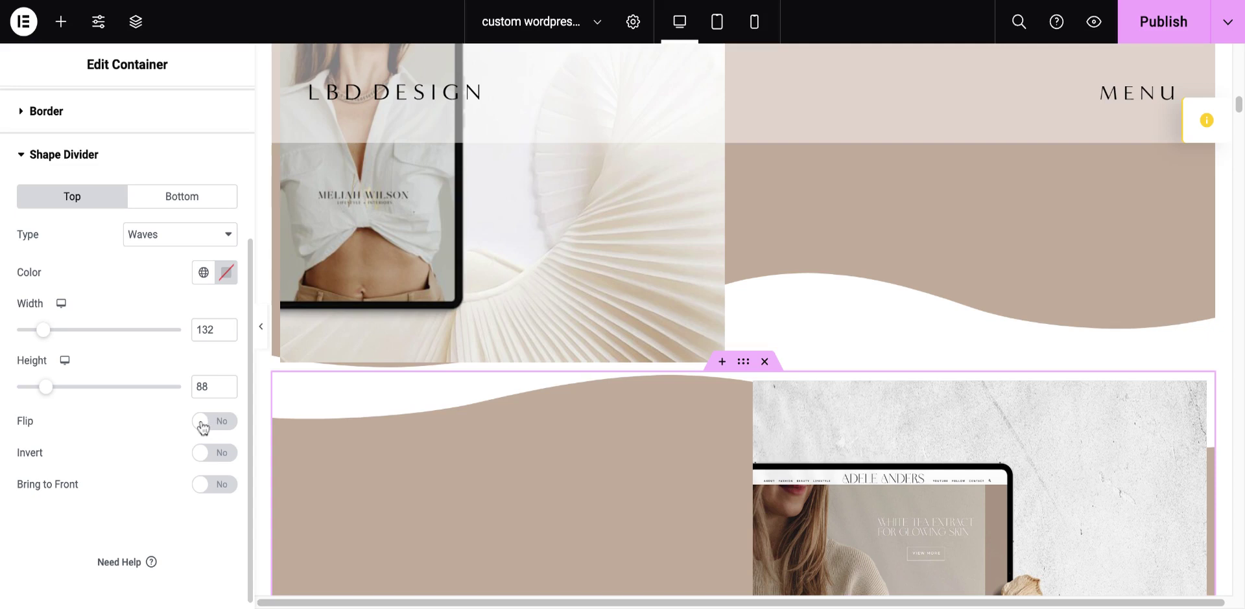
click(203, 426)
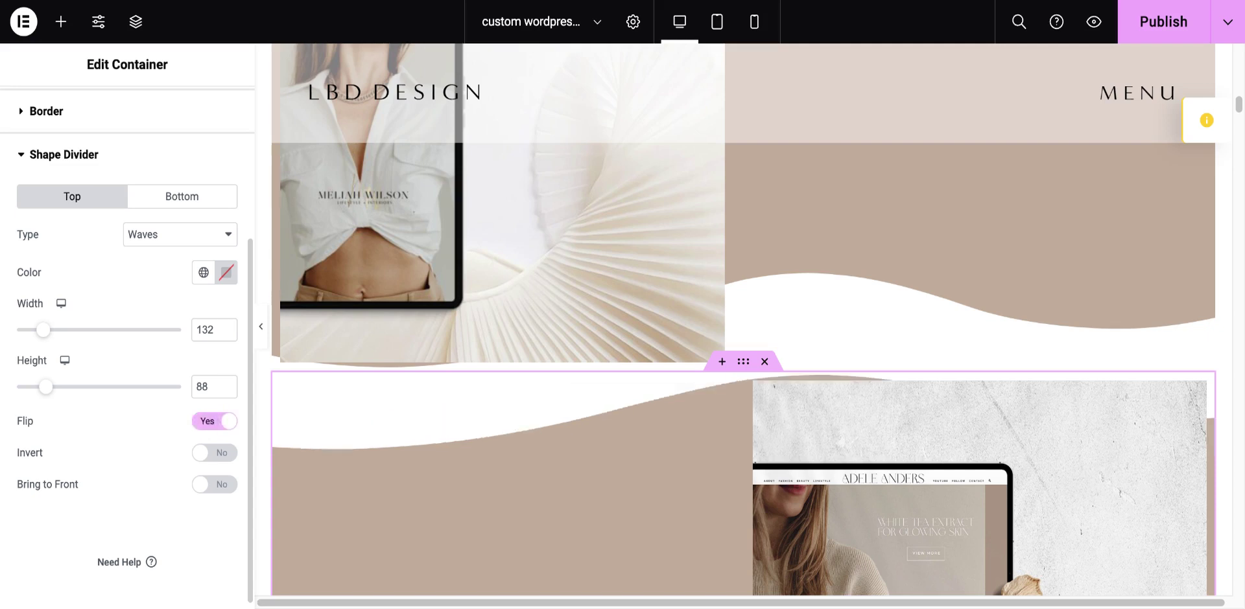
click(207, 454)
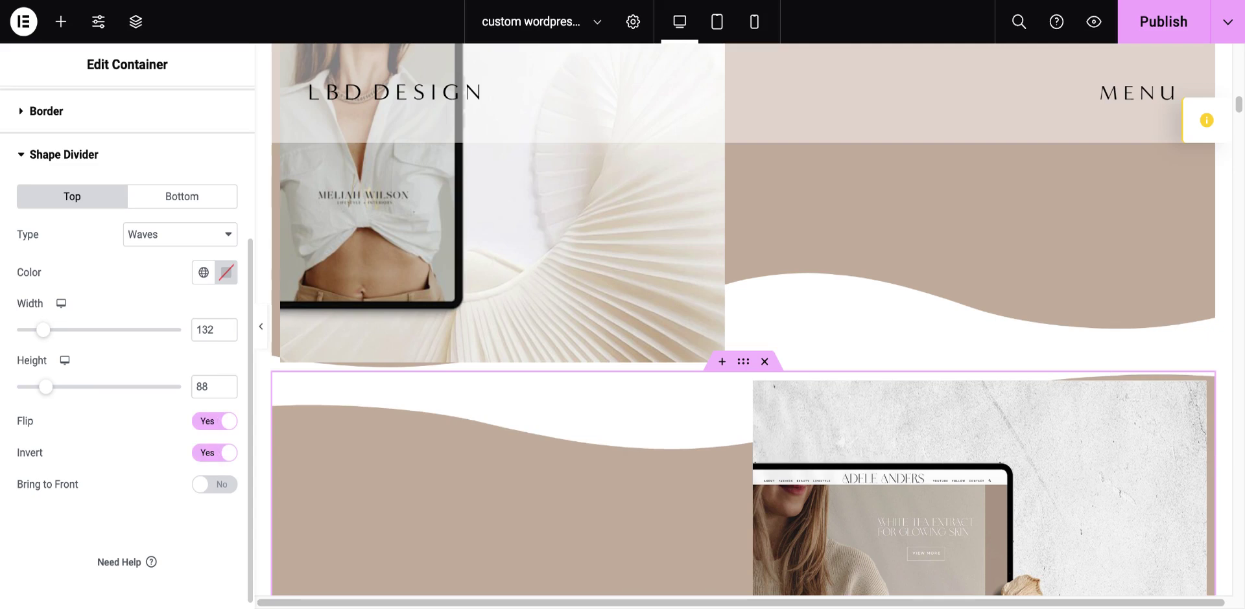
click(227, 455)
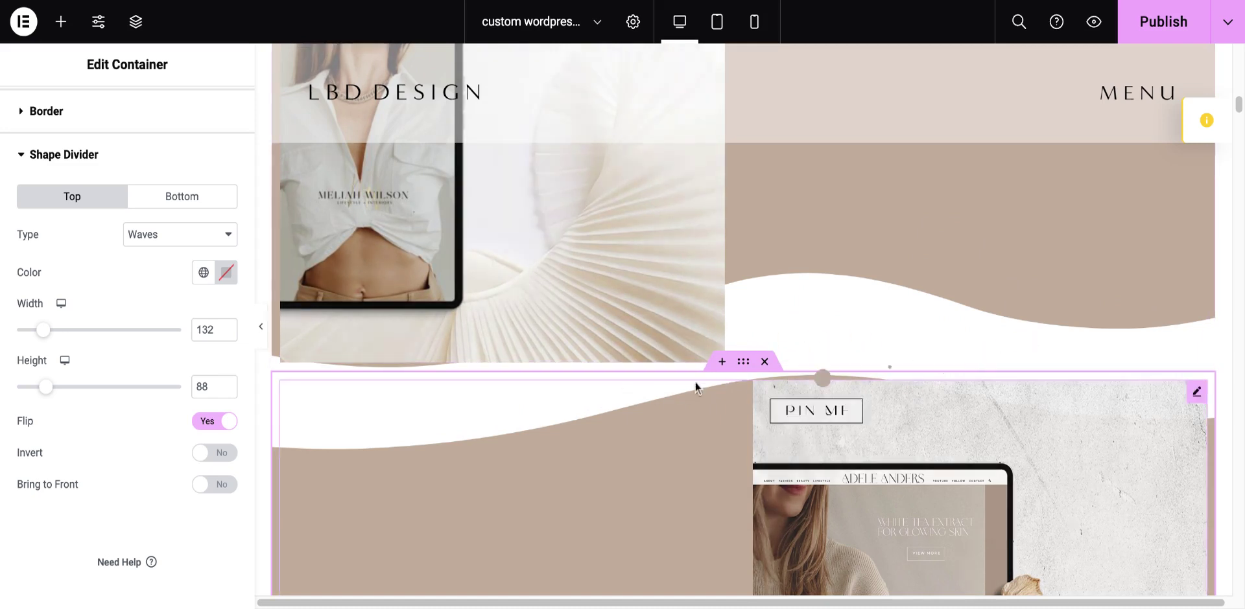
Publish the page and check the wave dividers between the two tan sections on the live page.
click(1165, 26)
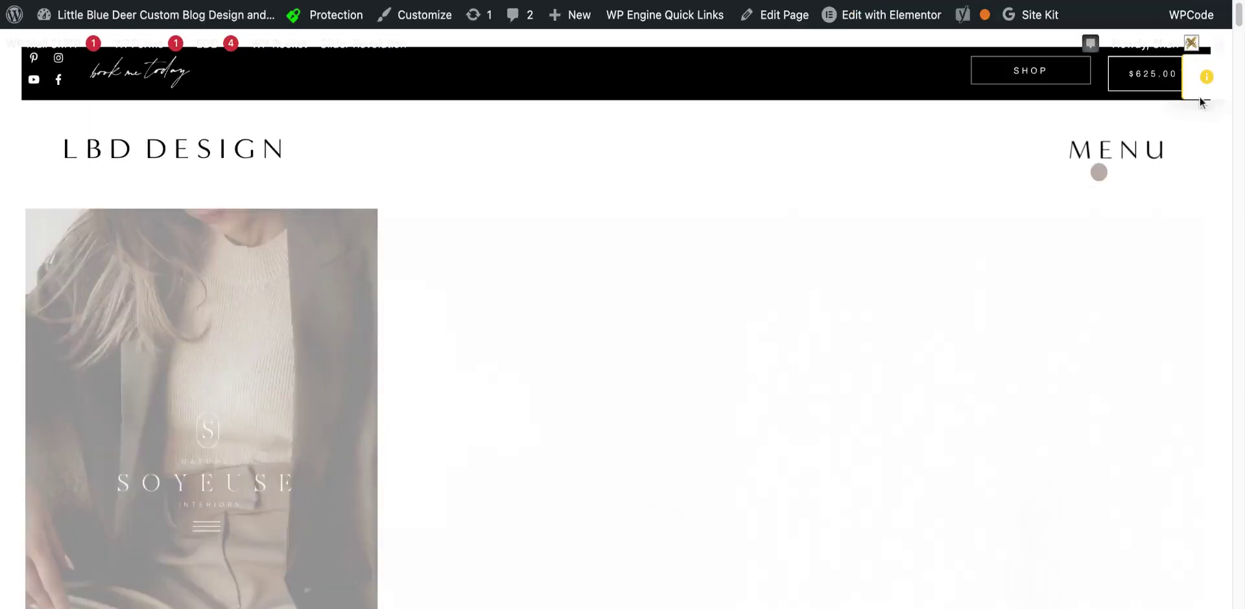
scroll(1238, 19, down, 10)
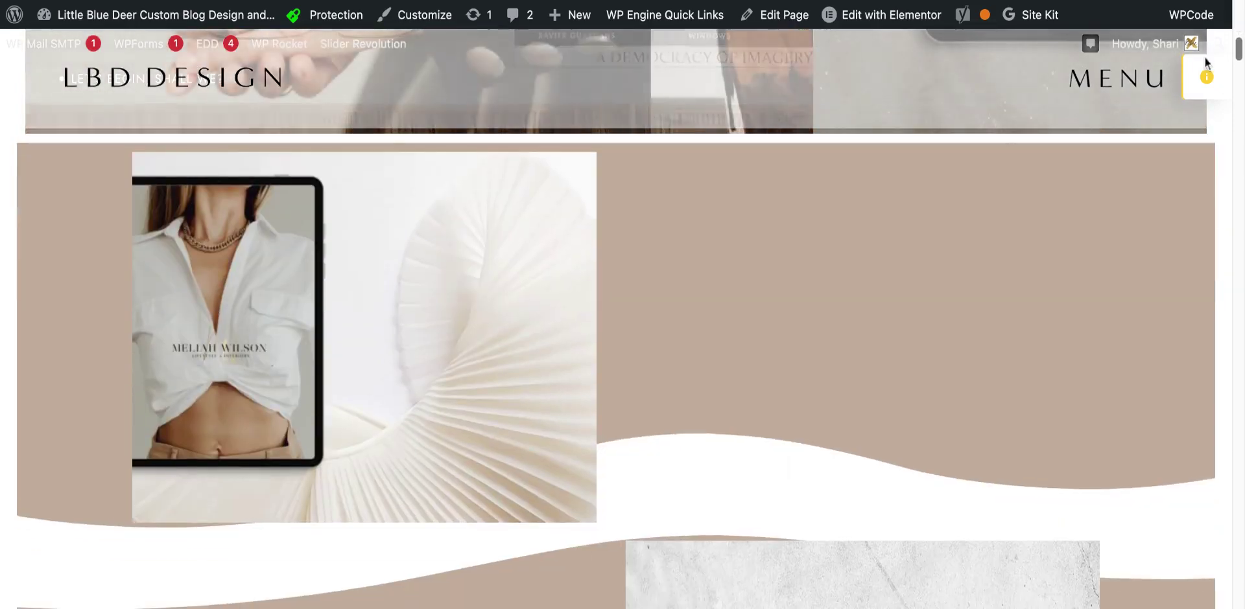
mouse_move(494, 337)
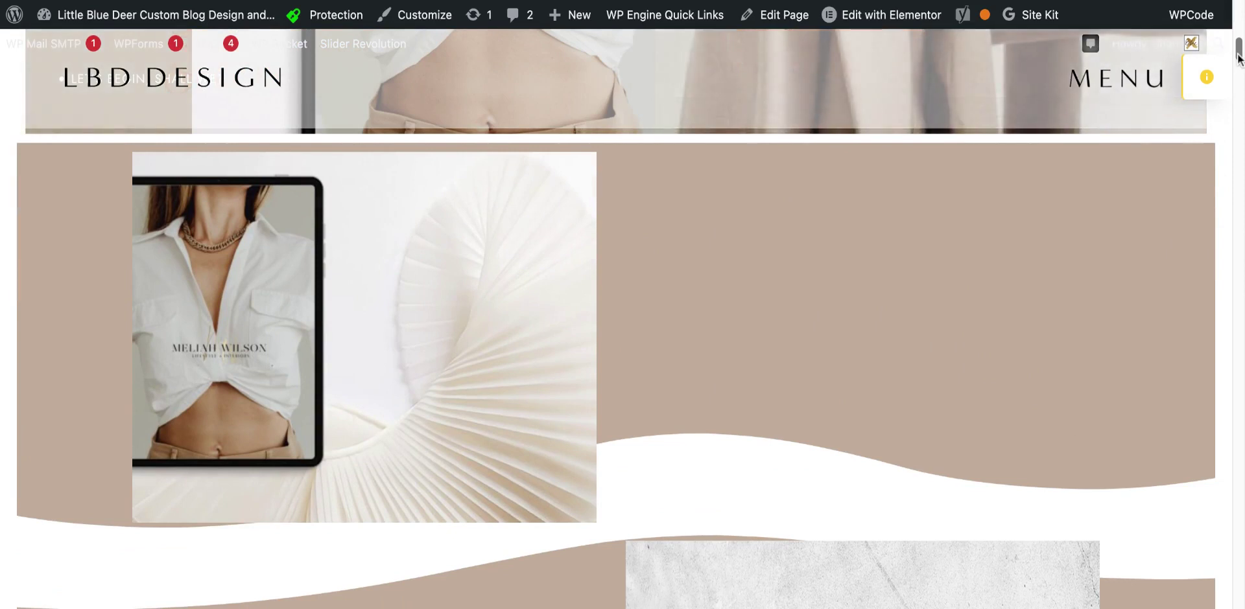
scroll(1238, 62, down, 4)
scroll(1238, 62, up, 2)
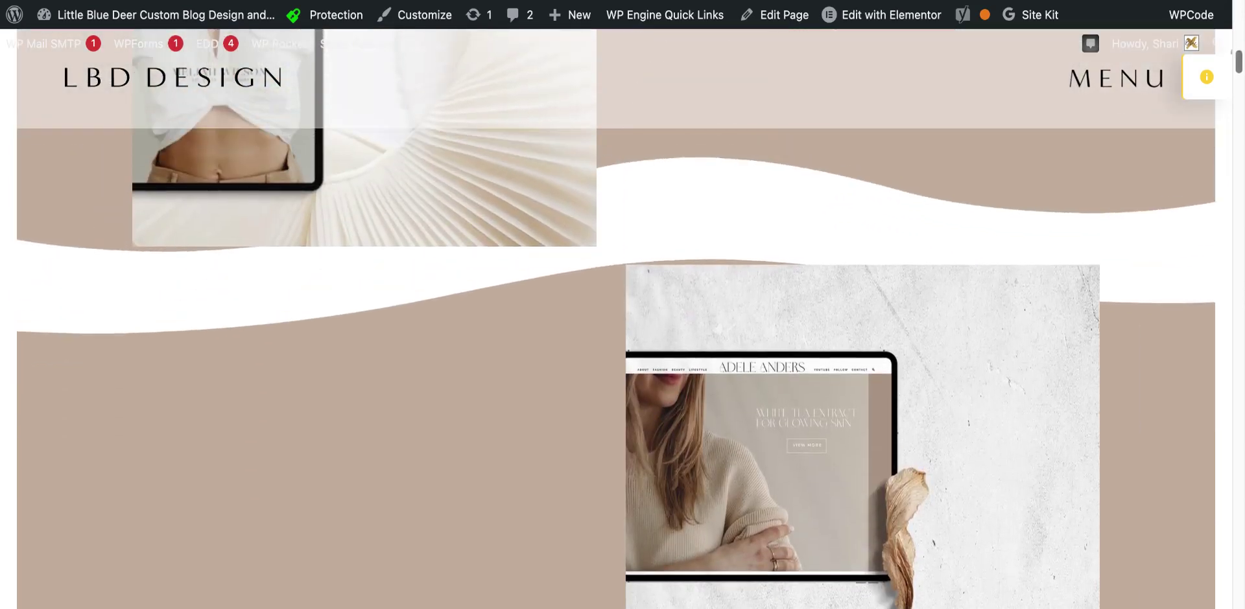
mouse_move(786, 282)
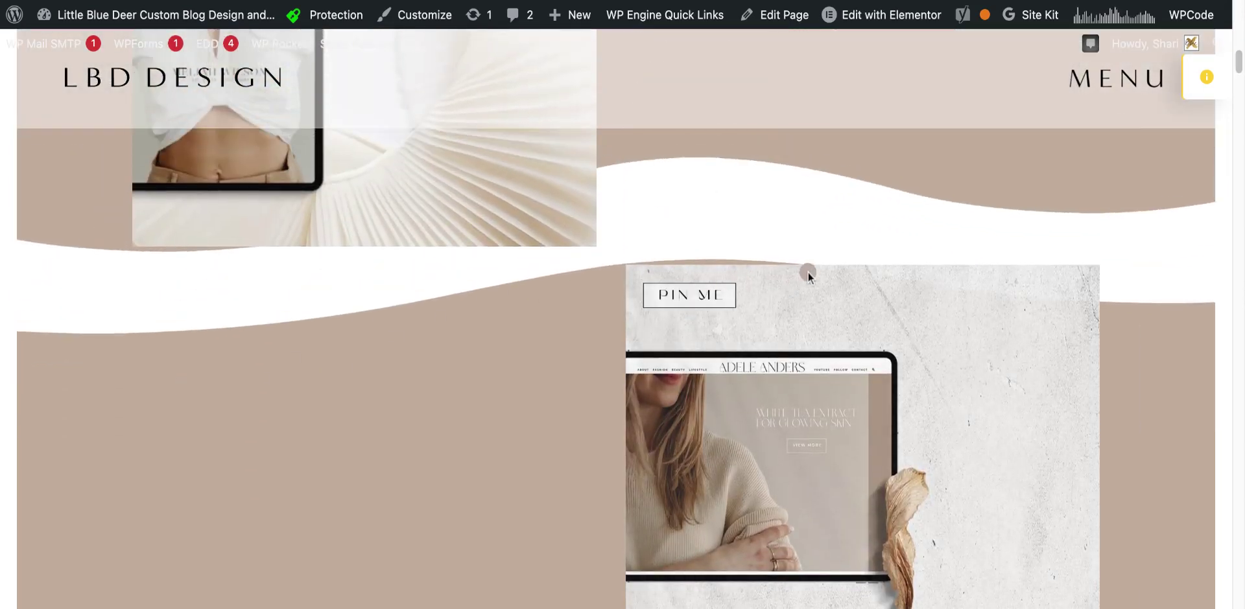